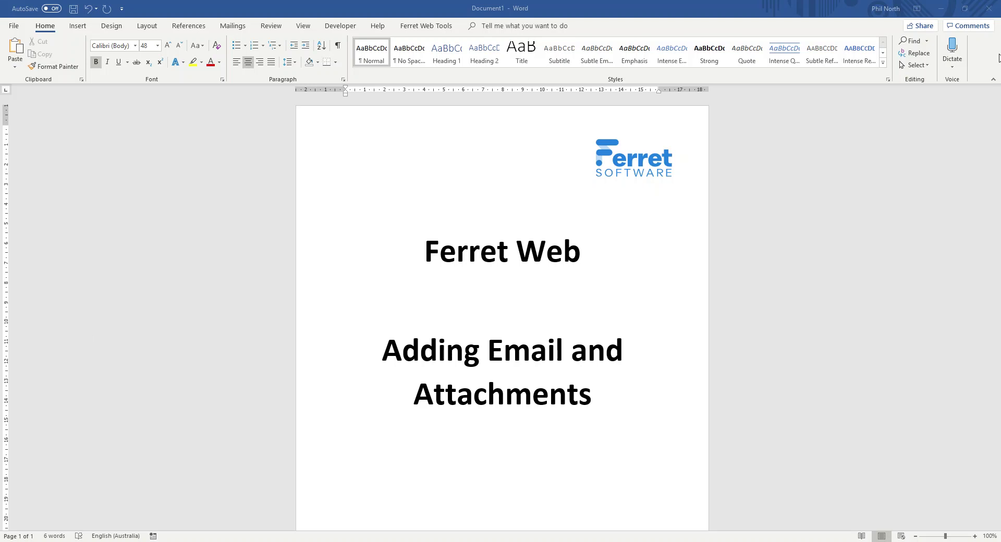
Minimise Word and show Outlook's Home ribbon with the Ferret group's Add Outlook Item button
left_click(941, 10)
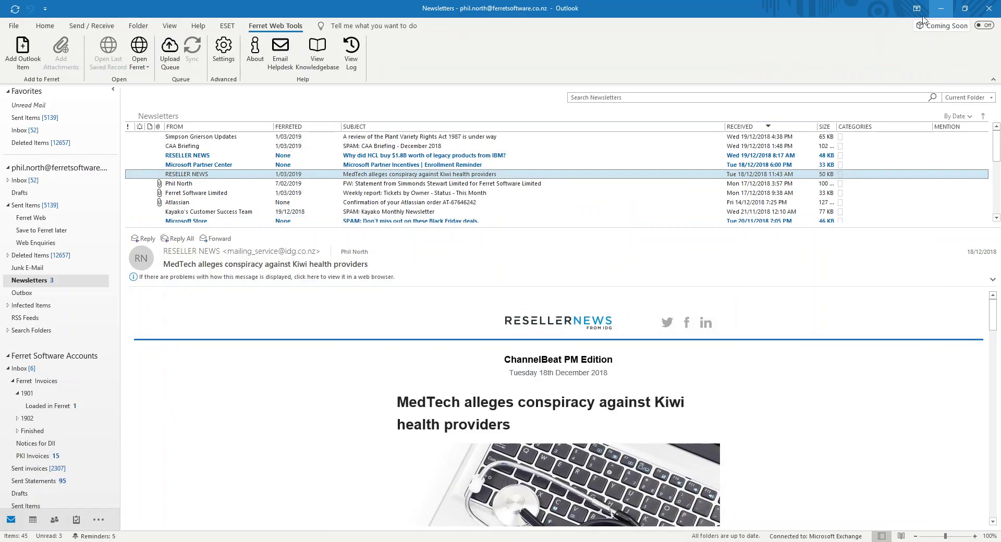
left_click(44, 27)
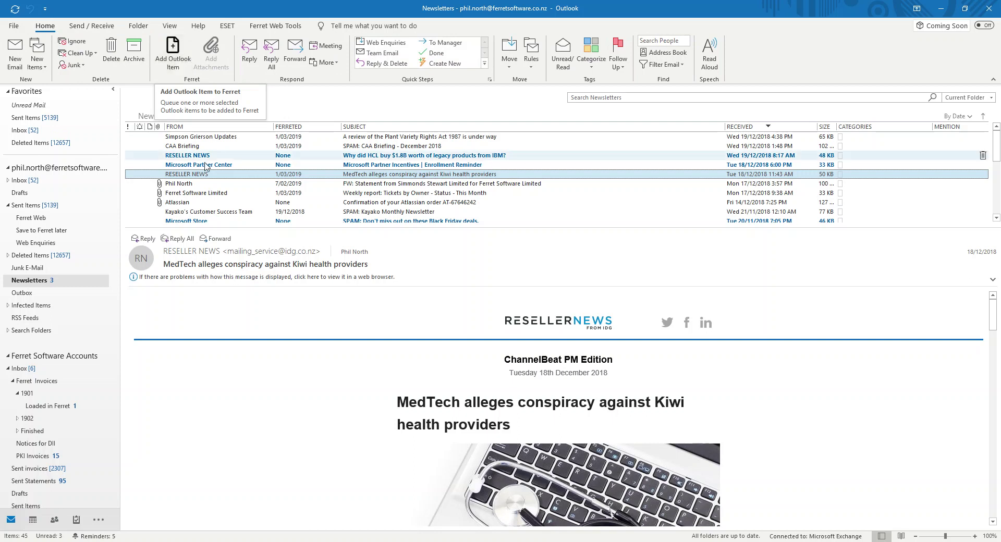
Open the Atlassian order confirmation email, glancing at the MedTech newsletter in between
left_click(201, 203)
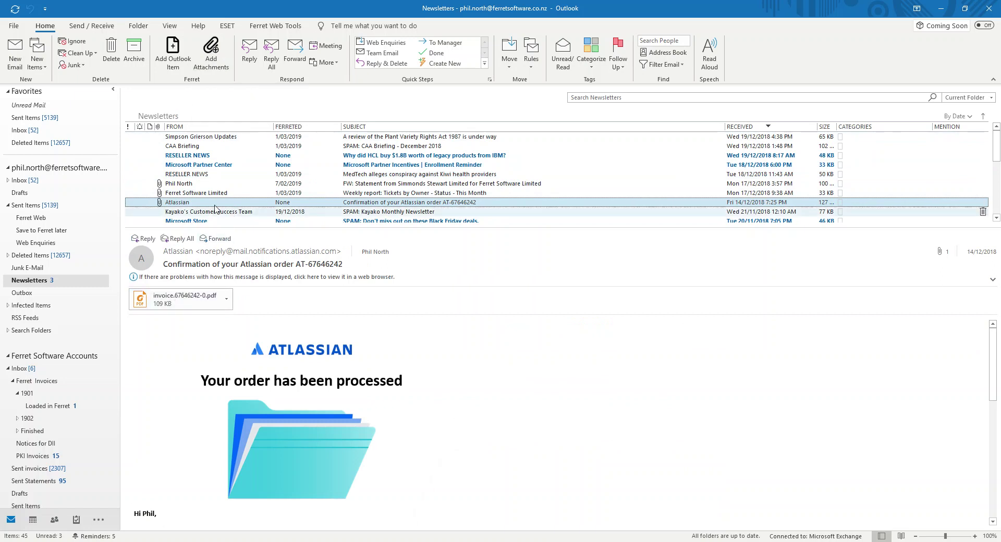
left_click(201, 175)
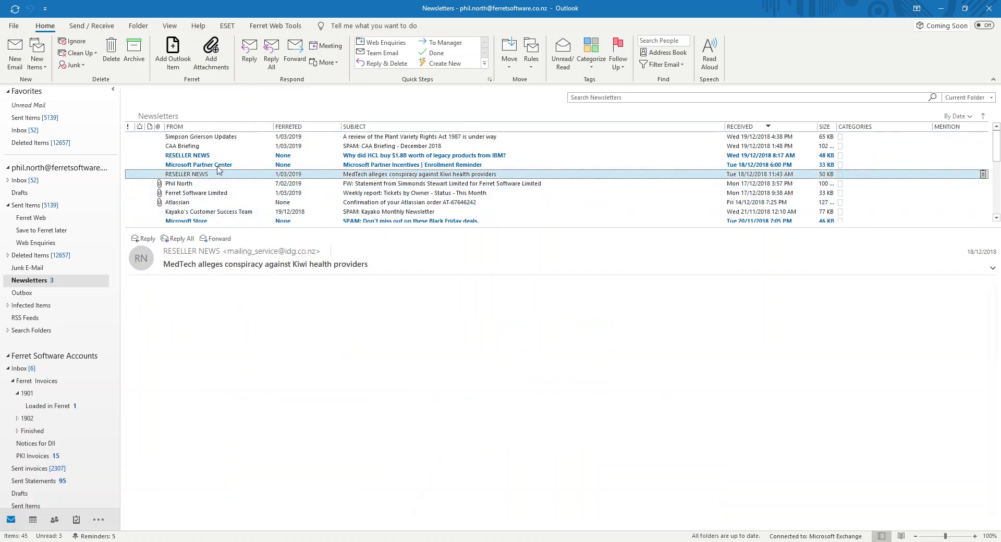
left_click(198, 203)
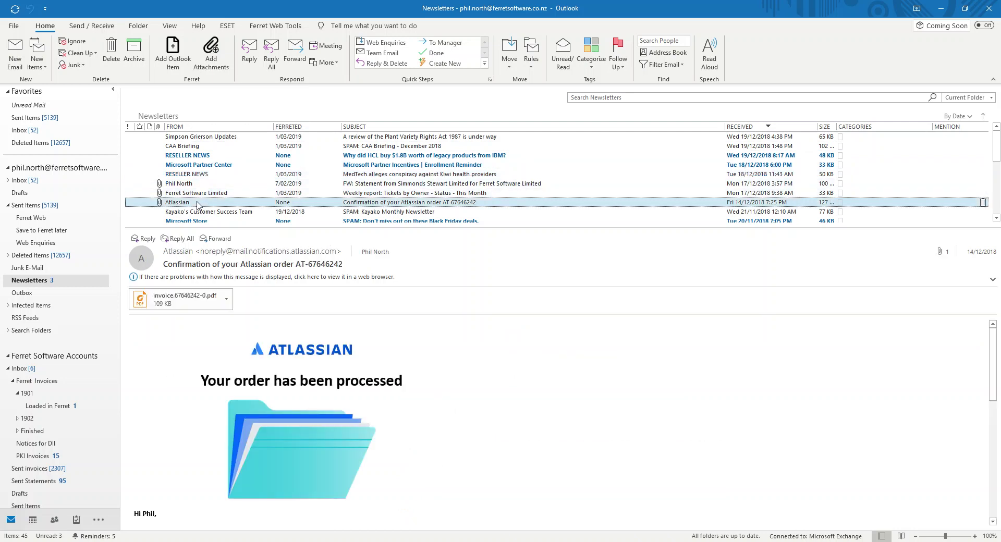
Start Add Outlook Item for the email, choosing the Insurance database and searching in Client
left_click(174, 55)
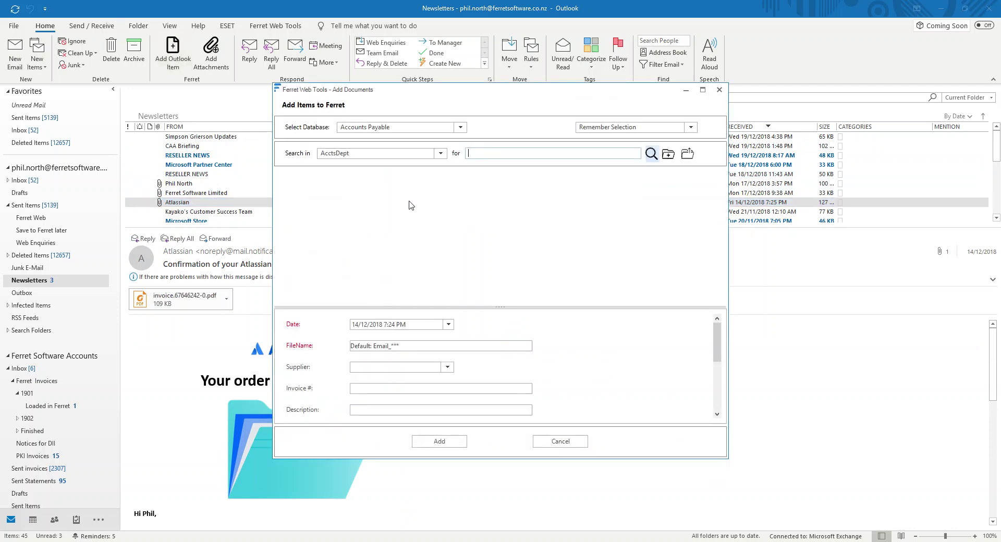
left_click(460, 127)
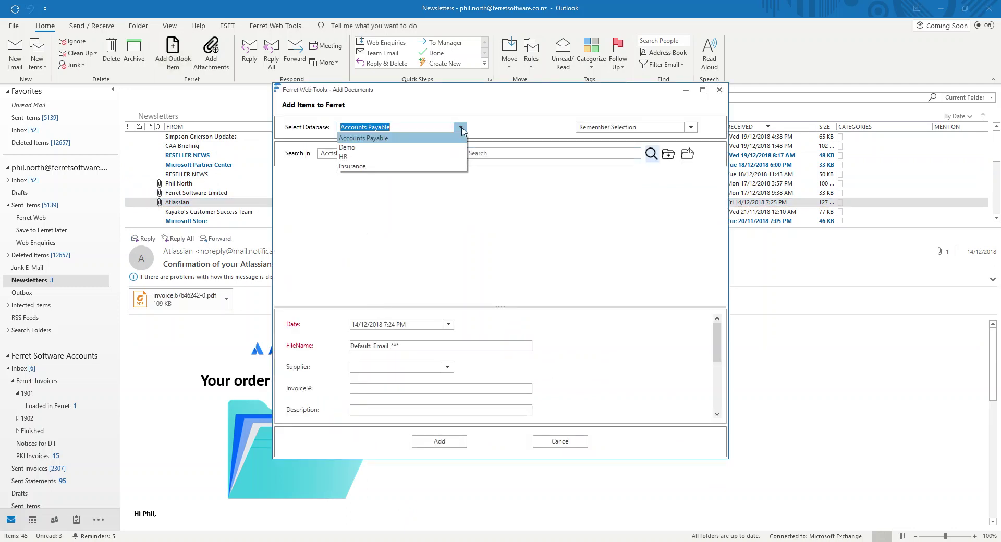
left_click(363, 167)
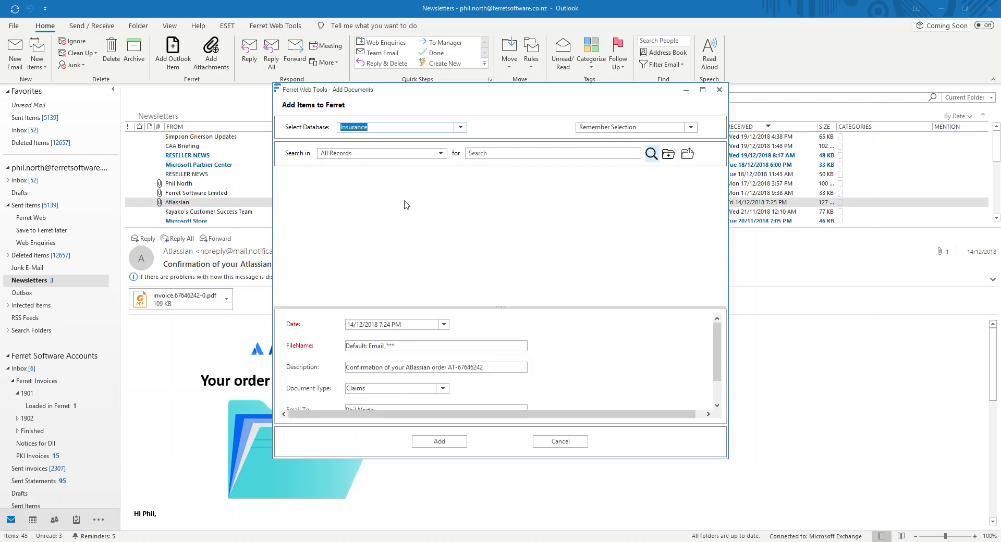
left_click(440, 153)
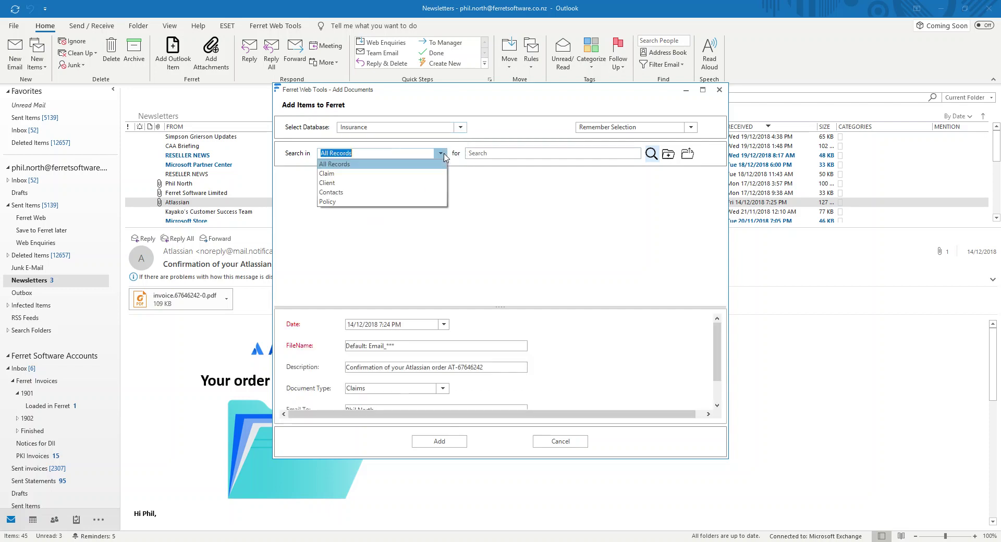
left_click(342, 183)
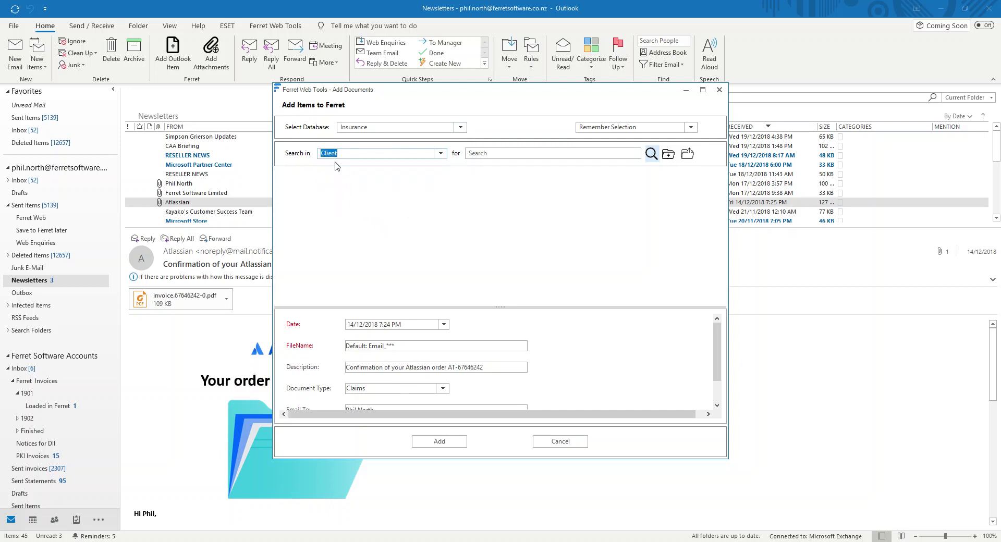
Search the clients for 'phil'
left_click(488, 153)
type("phil")
key("Return")
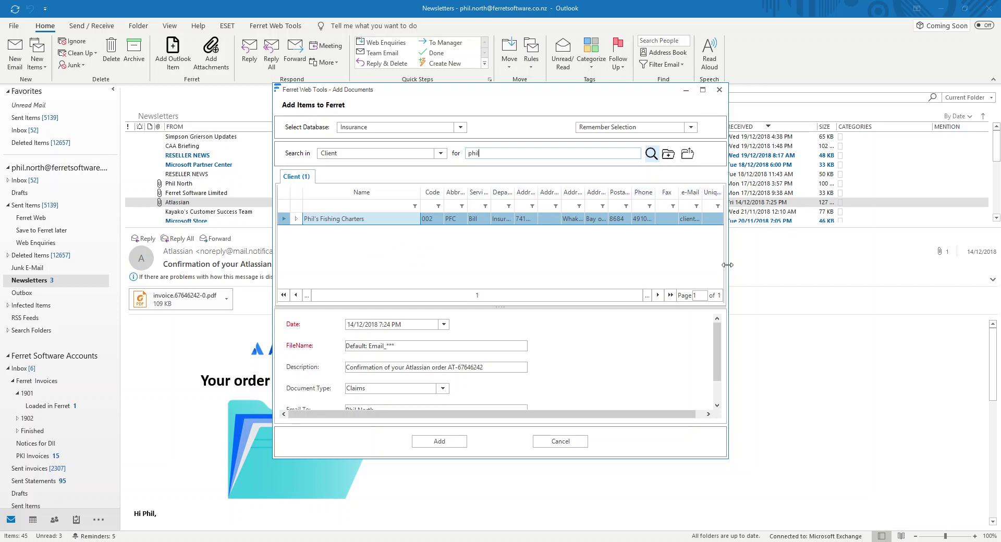
Widen the Add Items to Ferret dialog and select the FileName and Description text
left_click_drag(727, 265, 755, 270)
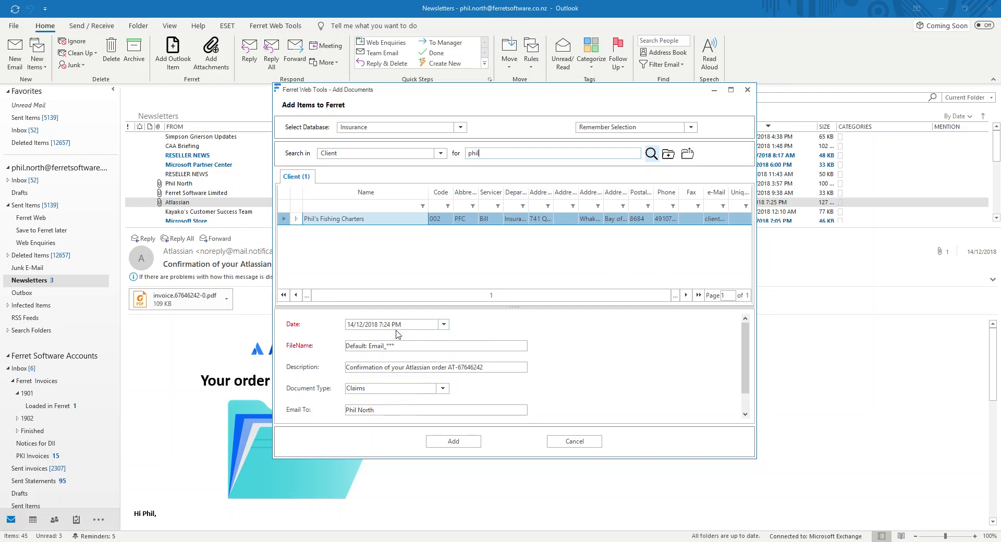
left_click(406, 346)
left_click(493, 367)
left_click(508, 369)
left_click_drag(496, 367, 334, 374)
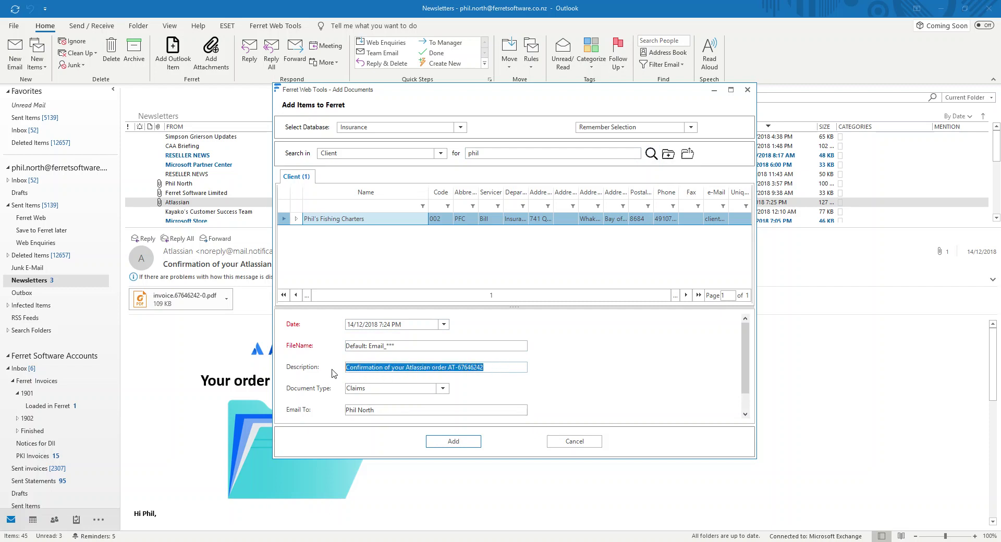
Set the email's document type to Renewal
left_click(444, 390)
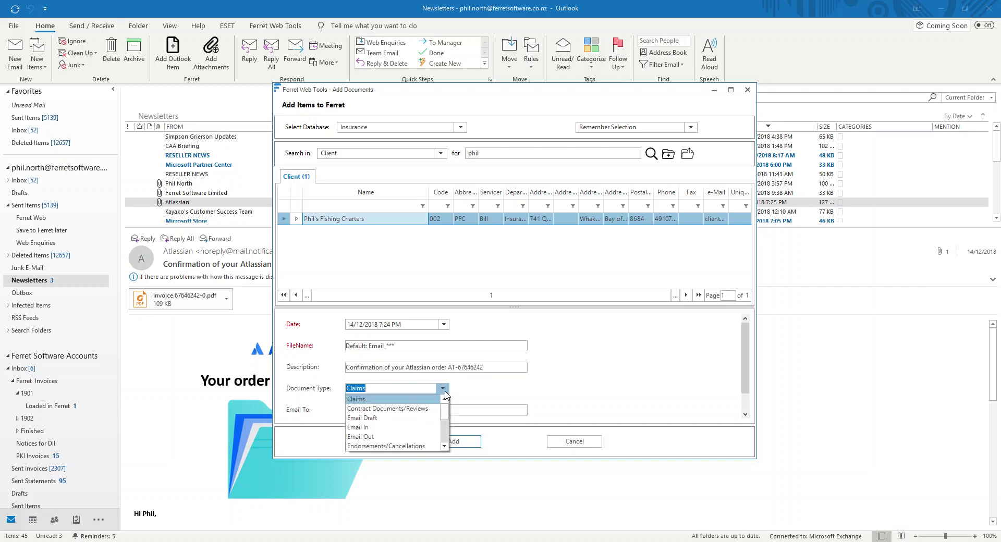
left_click_drag(445, 415, 445, 439)
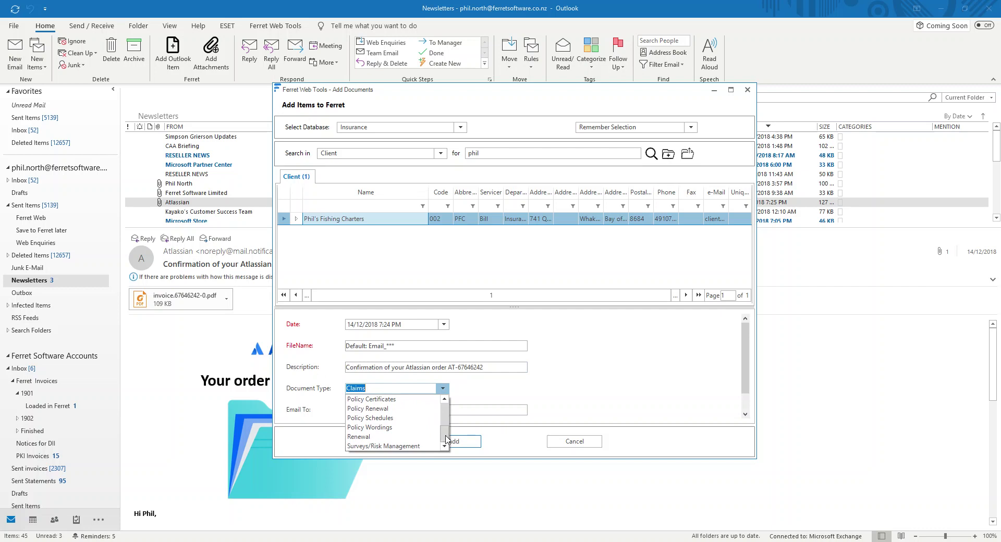
left_click(371, 437)
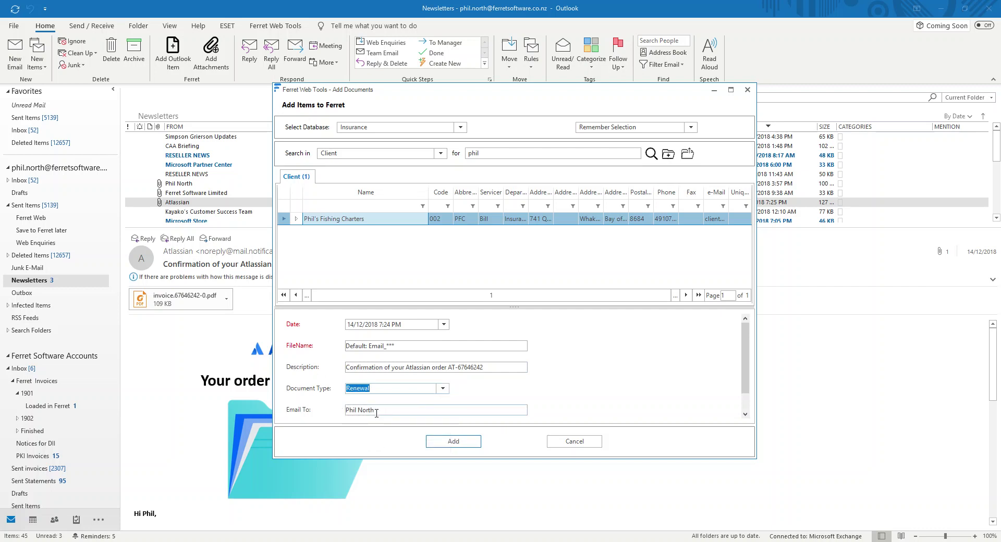
left_click_drag(745, 364, 752, 383)
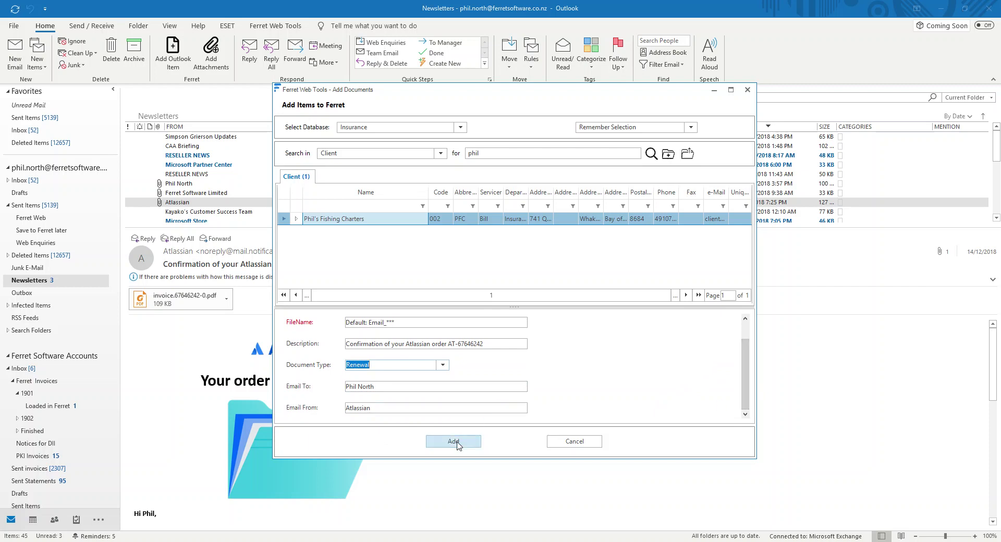
Append '- add more detail here' to the end of the Description
left_click(503, 346)
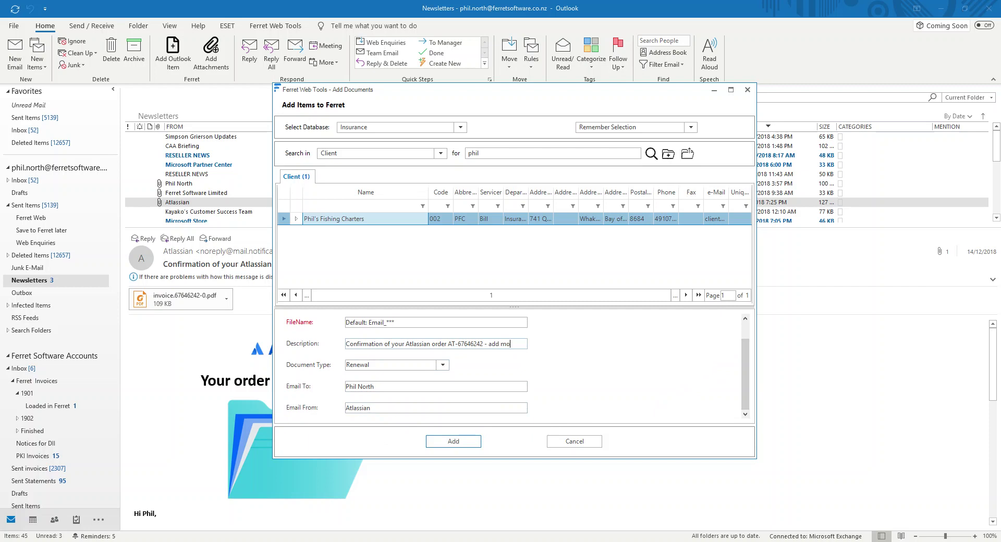
type("- add more detail here")
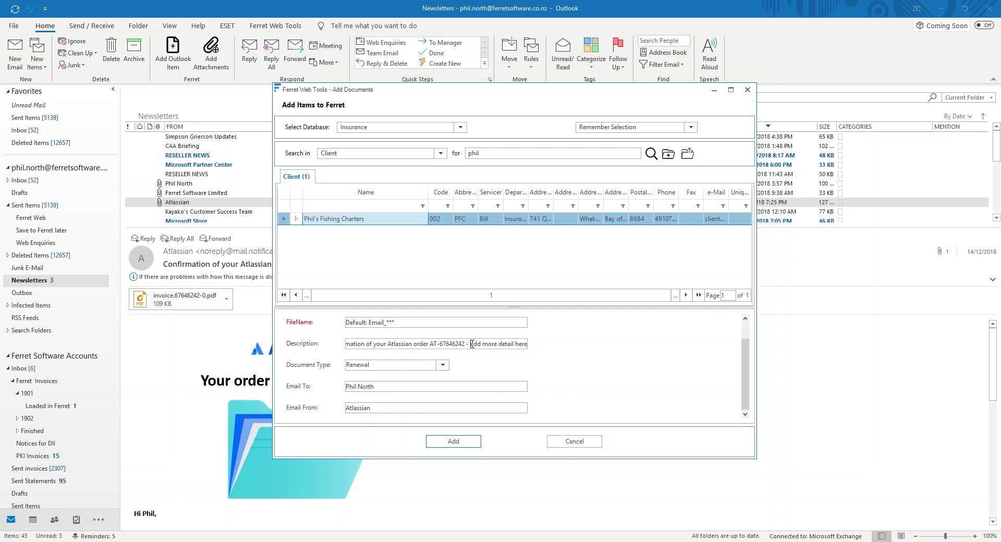
left_click_drag(472, 344, 531, 346)
left_click_drag(471, 345, 524, 344)
File the Atlassian email into Ferret, keep it in Newsletters, and switch to Ferret in Firefox
left_click(453, 442)
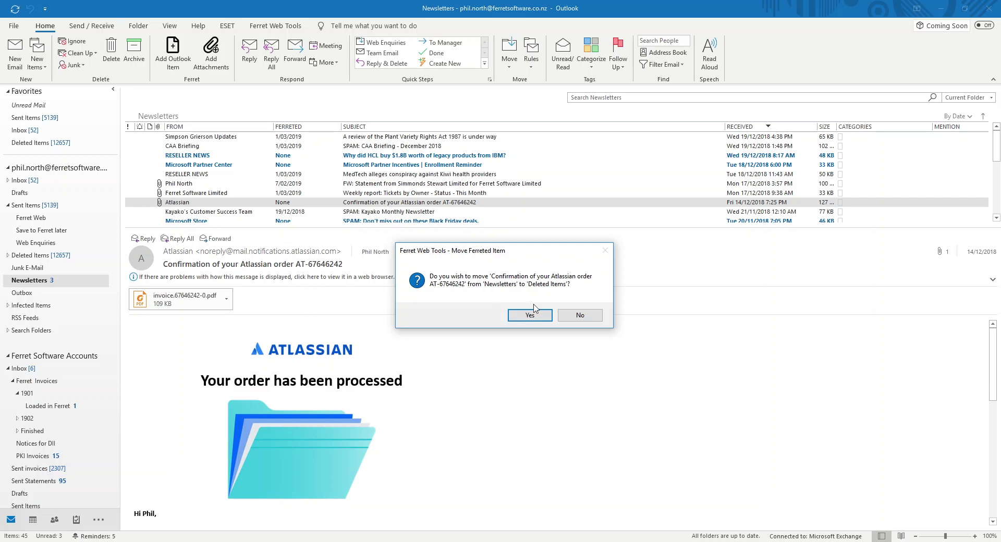
left_click(588, 319)
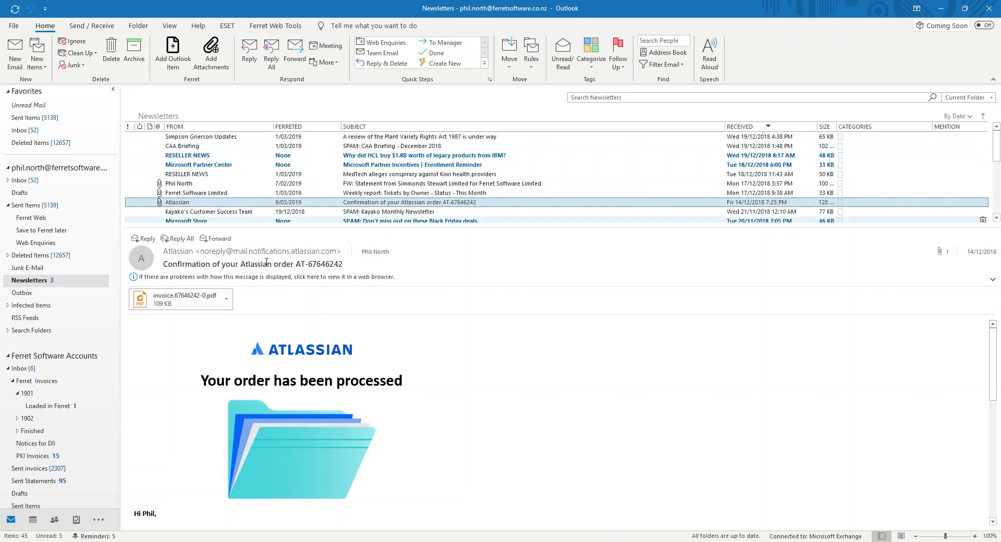
left_click(115, 509)
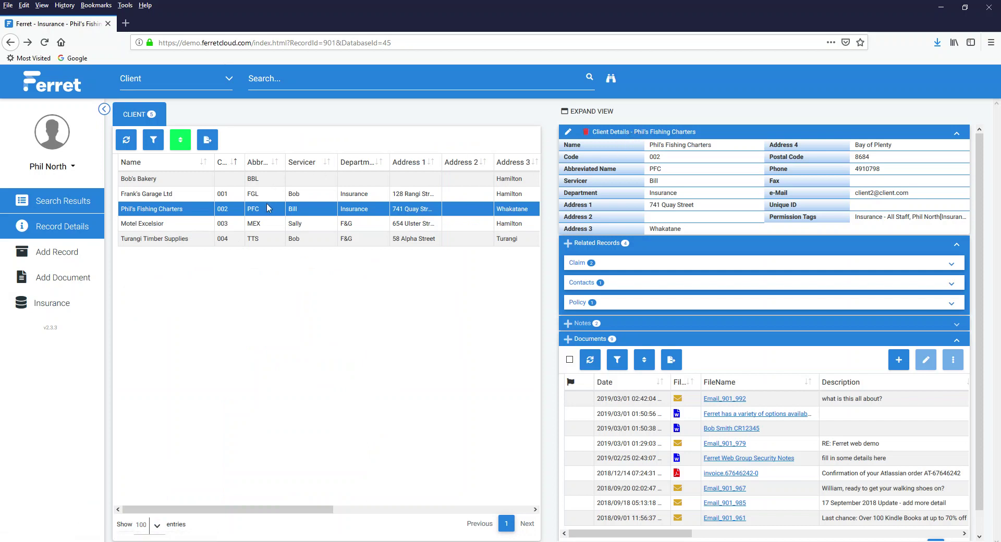
Open Phil's Fishing Charters in expanded view, check the Email_901_1058 document, then return to Outlook
left_click(588, 76)
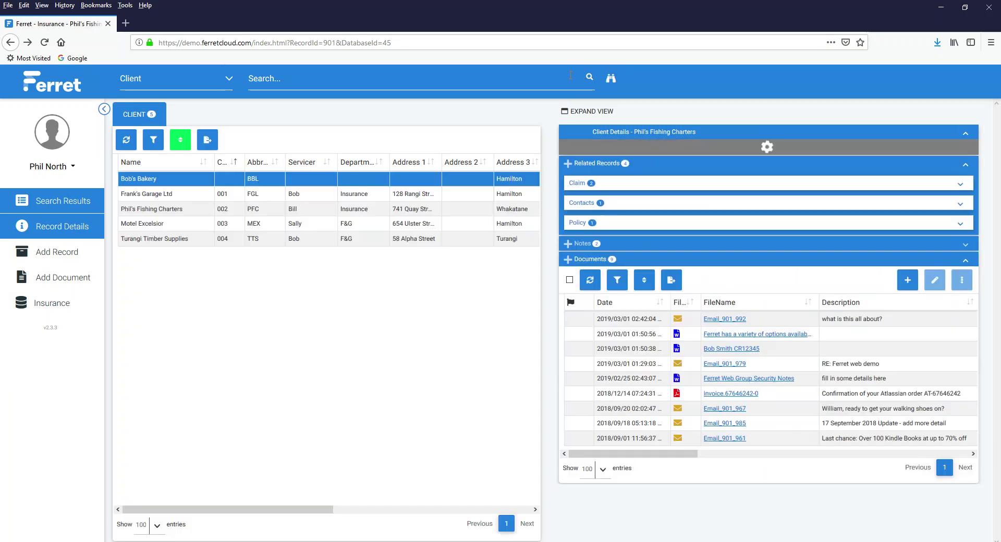
left_click(183, 211)
left_click(567, 111)
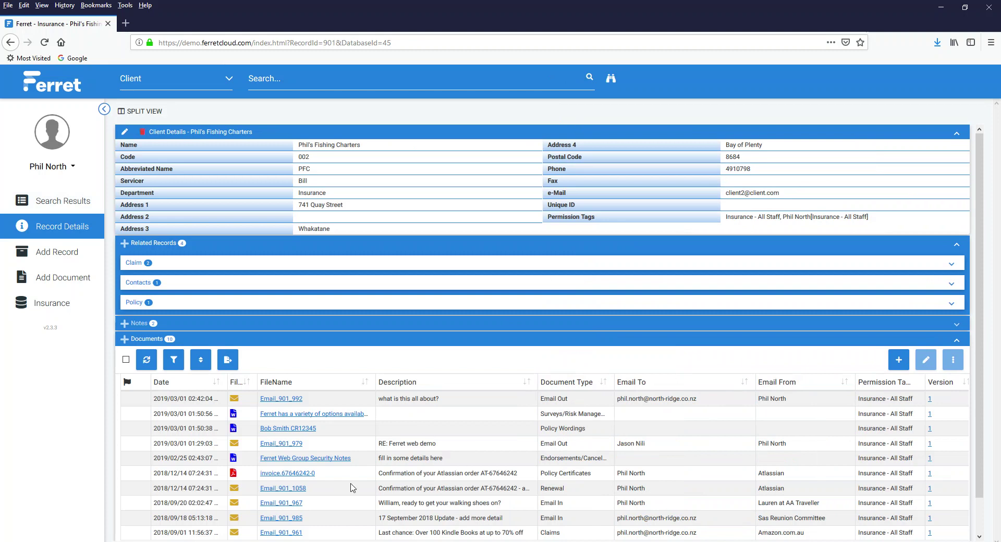
left_click(429, 489)
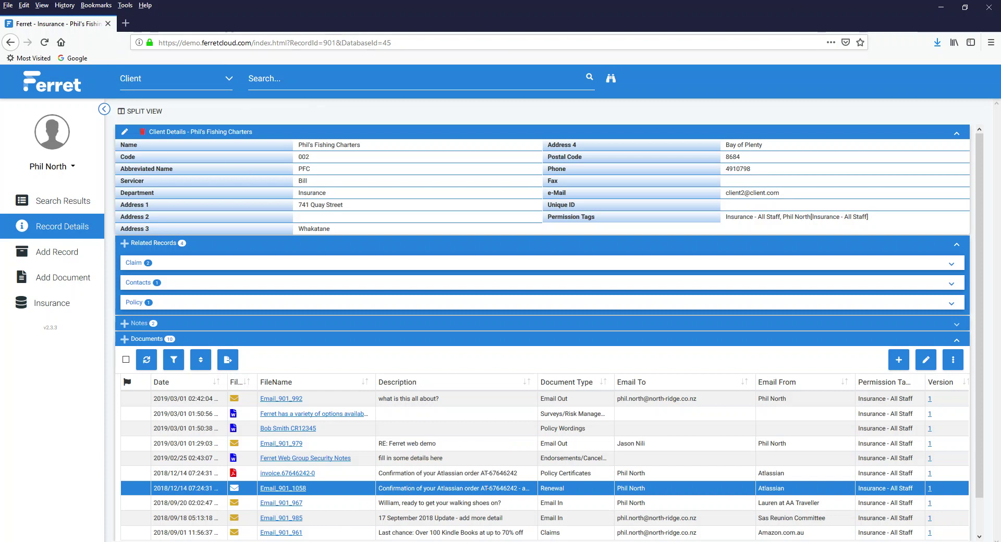
left_click(941, 7)
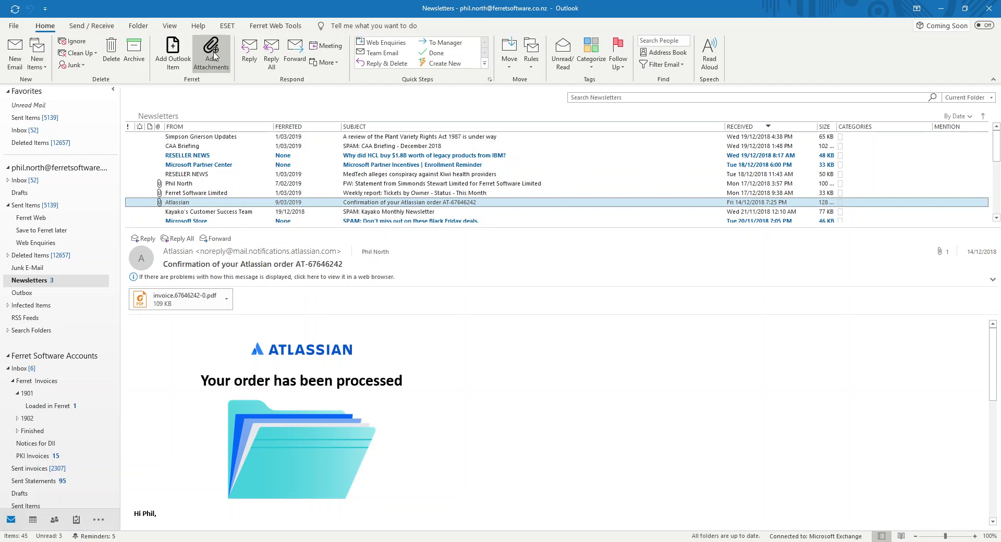
File the invoice.67646242-0 PDF attachment into Insurance client Bob's Bakery
left_click(212, 55)
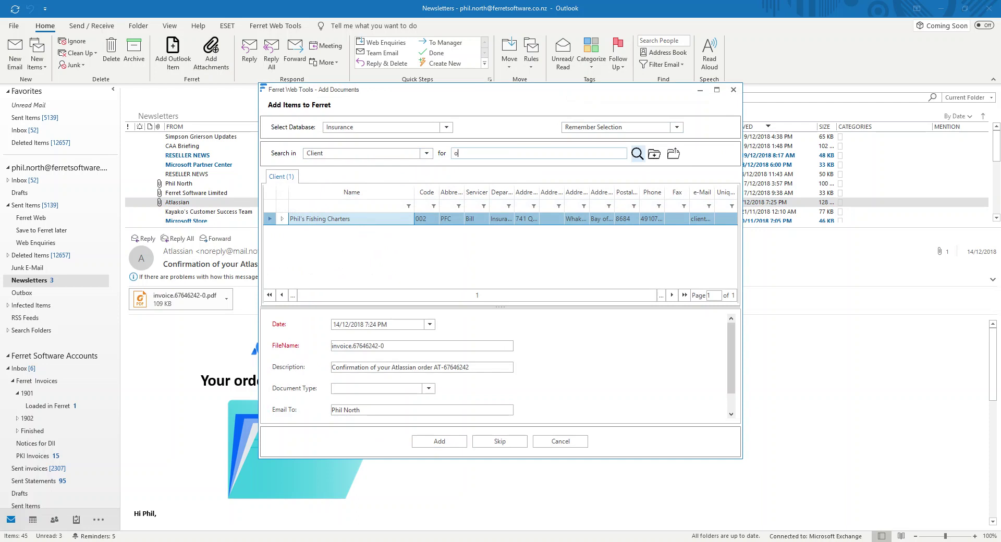
key("Return")
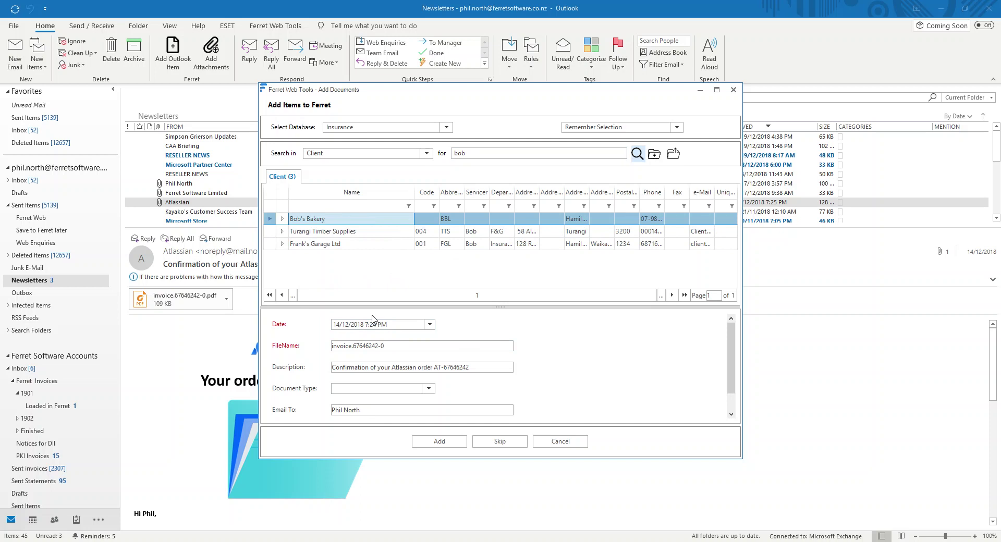
left_click(477, 368)
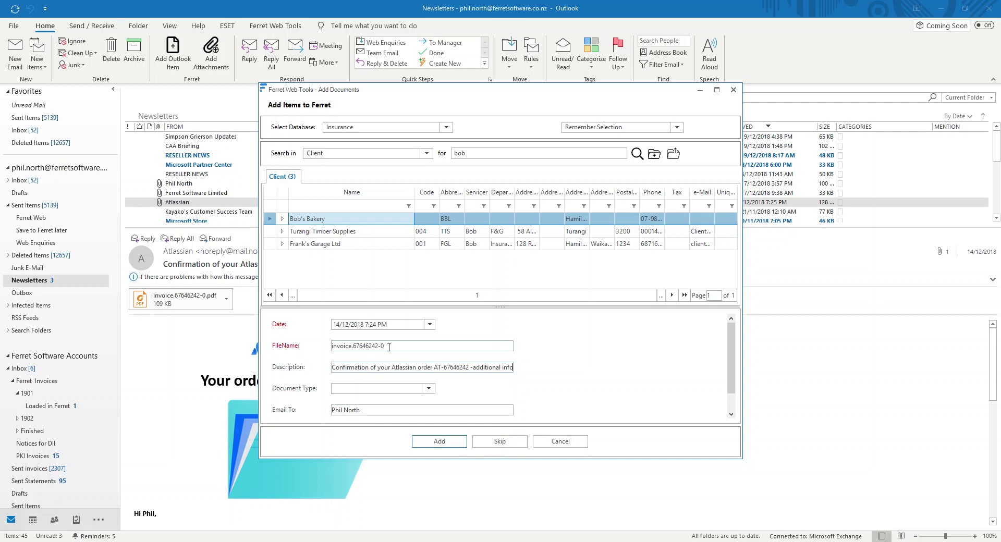
left_click_drag(389, 347, 328, 345)
left_click(389, 347)
left_click_drag(391, 346, 329, 350)
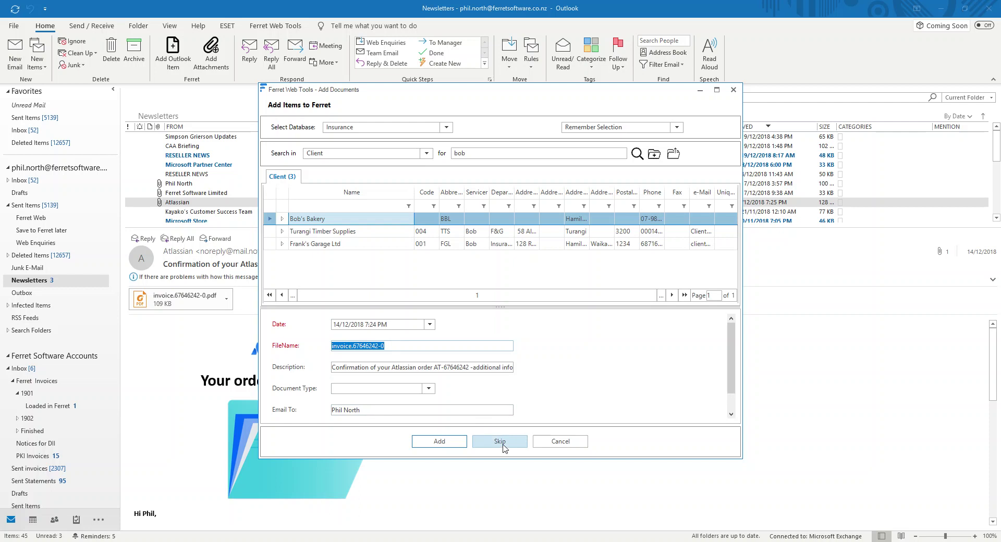
left_click_drag(392, 347, 329, 339)
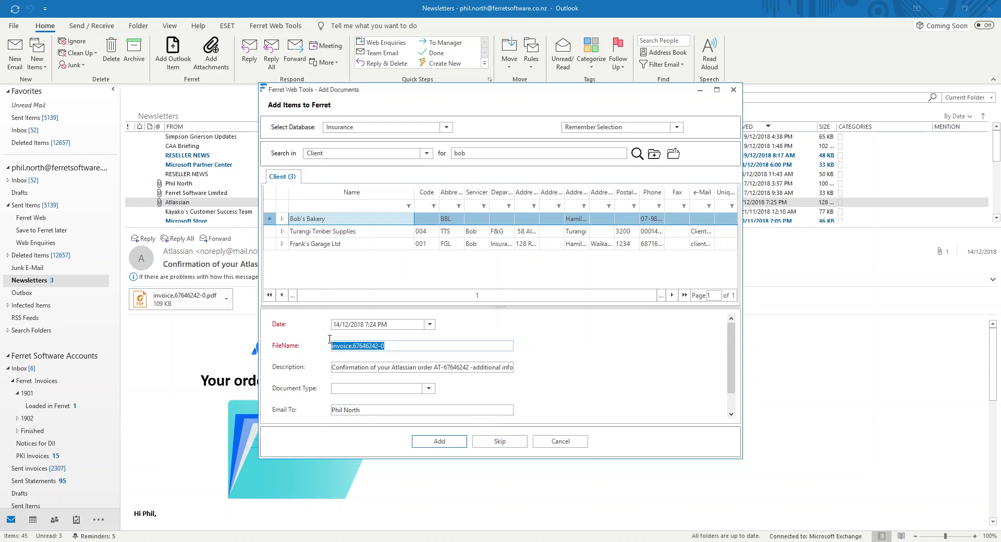
left_click(438, 442)
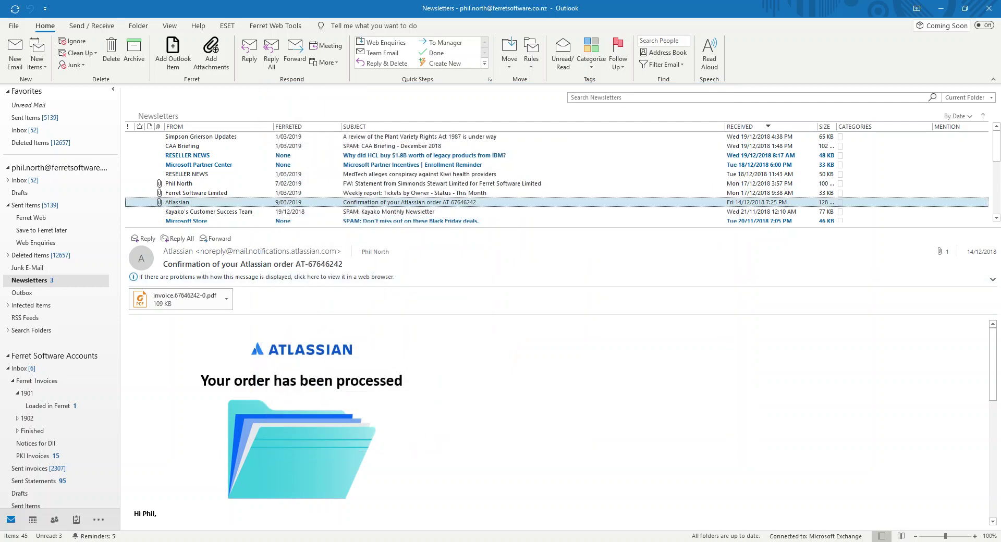
Download Email_901_1058 from Phil's Fishing Charters' documents to open with Outlook
key("alt+Tab")
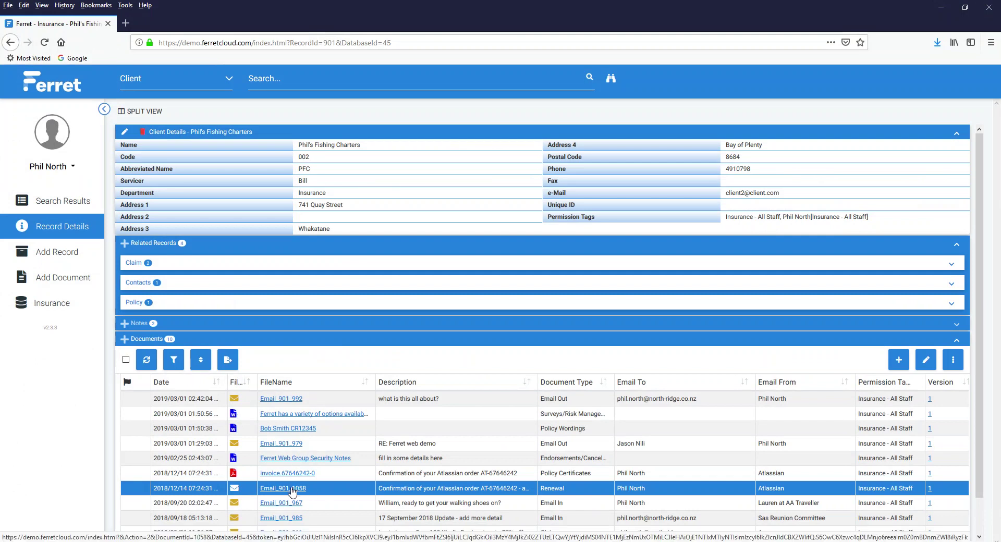
left_click(344, 244)
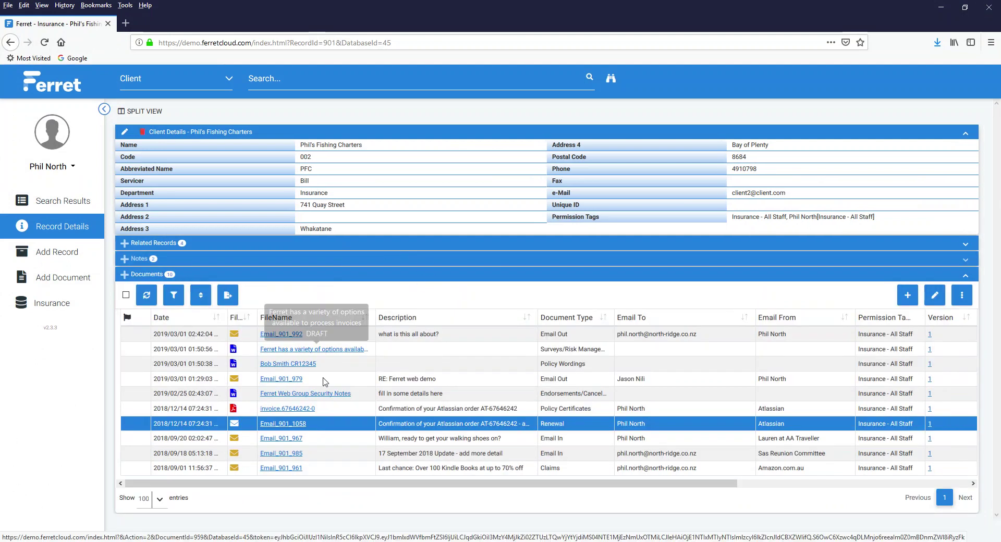
left_click(285, 426)
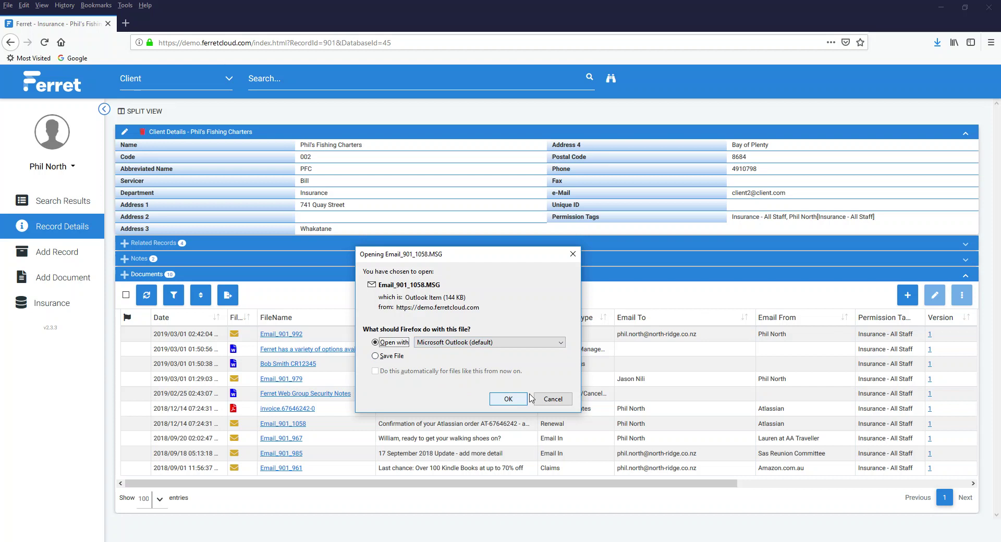
left_click(516, 400)
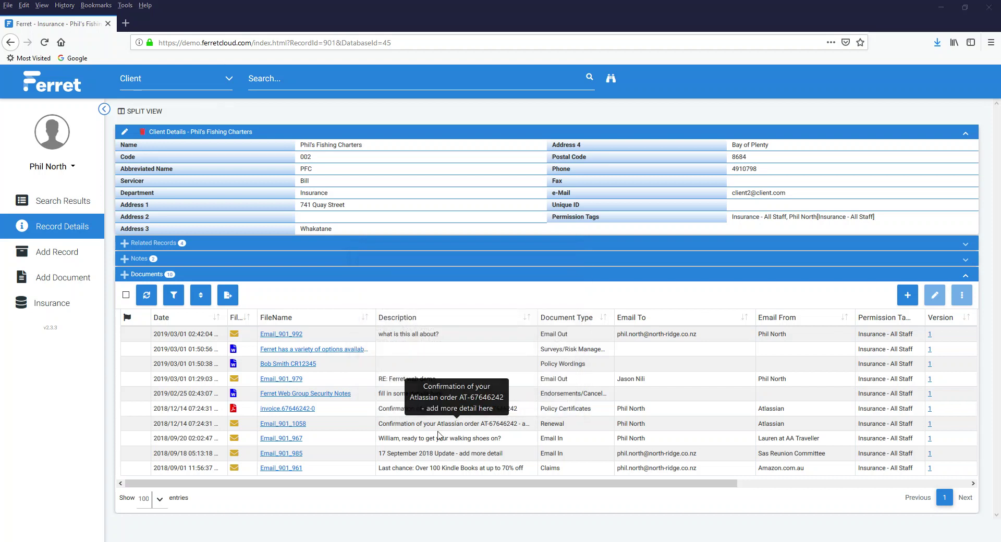
left_click(937, 42)
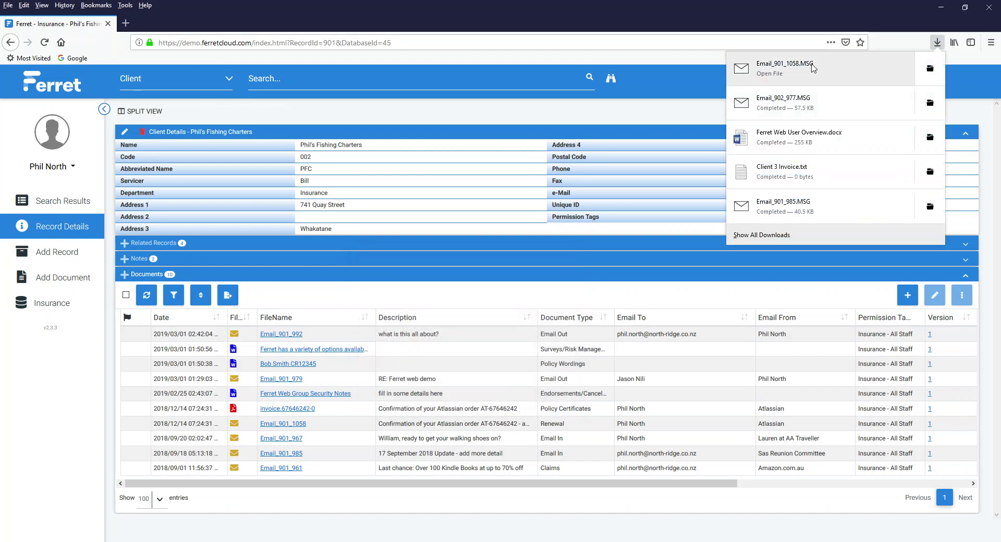
Open Email_901_1058.MSG from downloads as a read-only Outlook message, then close it
left_click(812, 68)
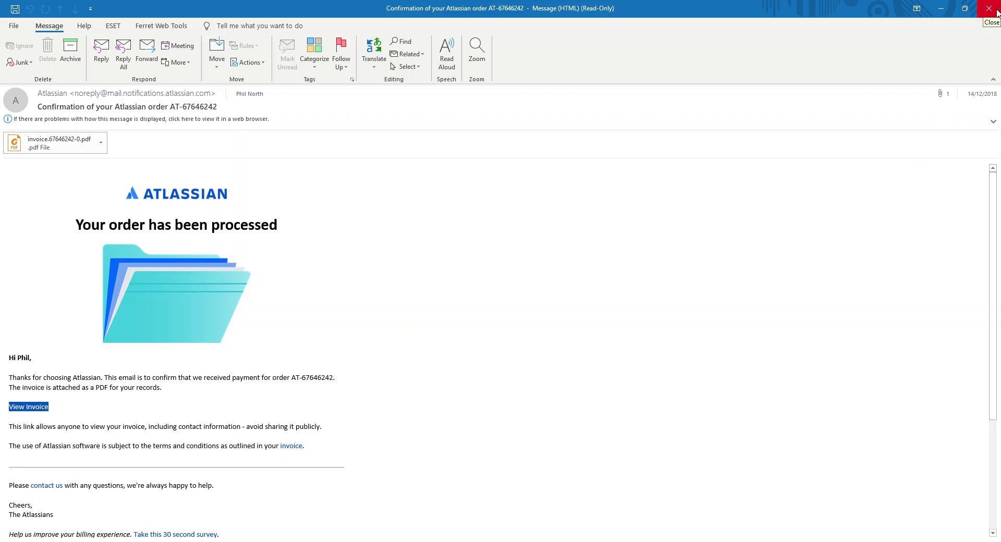
left_click(996, 10)
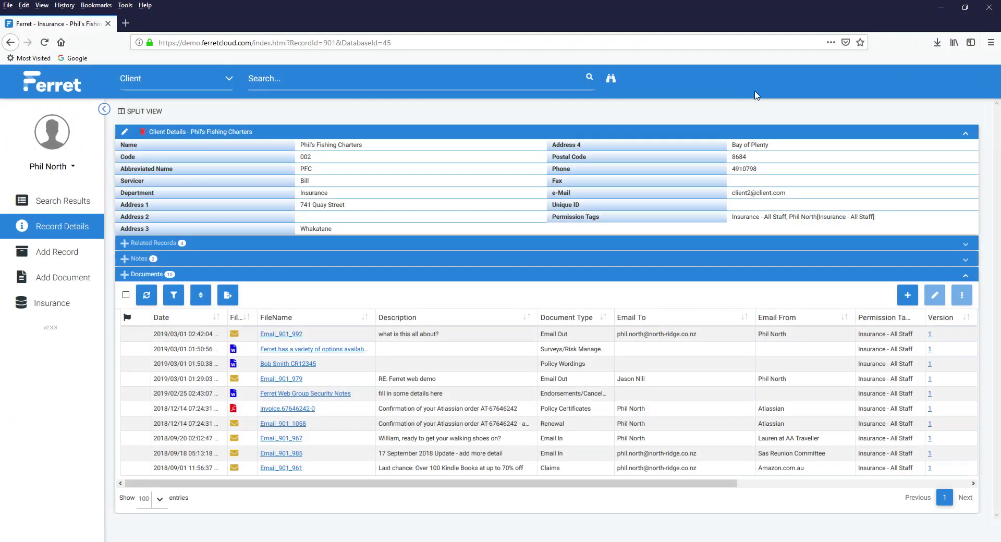
In Split View, search clients for 'bob' and expand the Bob's Bakery record
left_click(136, 116)
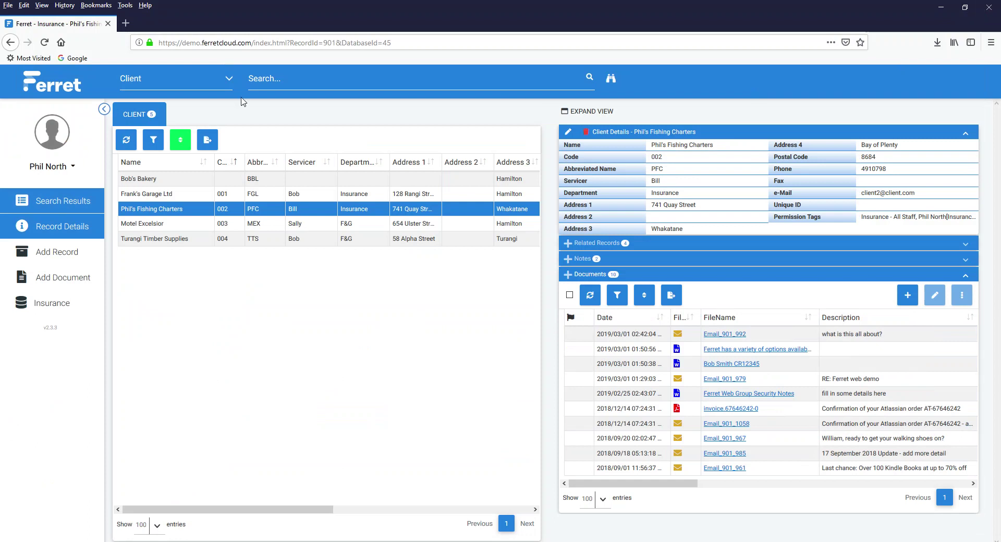
left_click(273, 79)
type("bob")
key("Return")
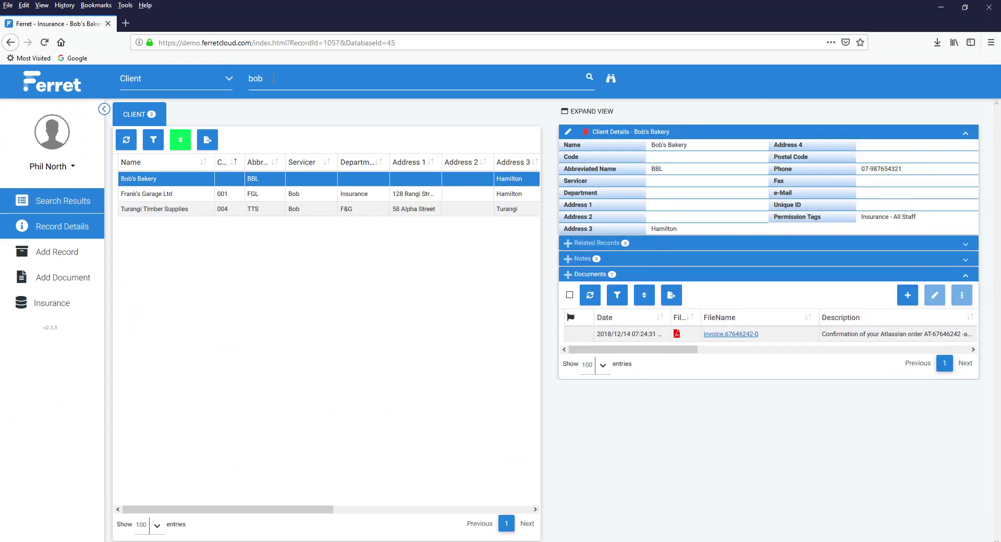
left_click(589, 112)
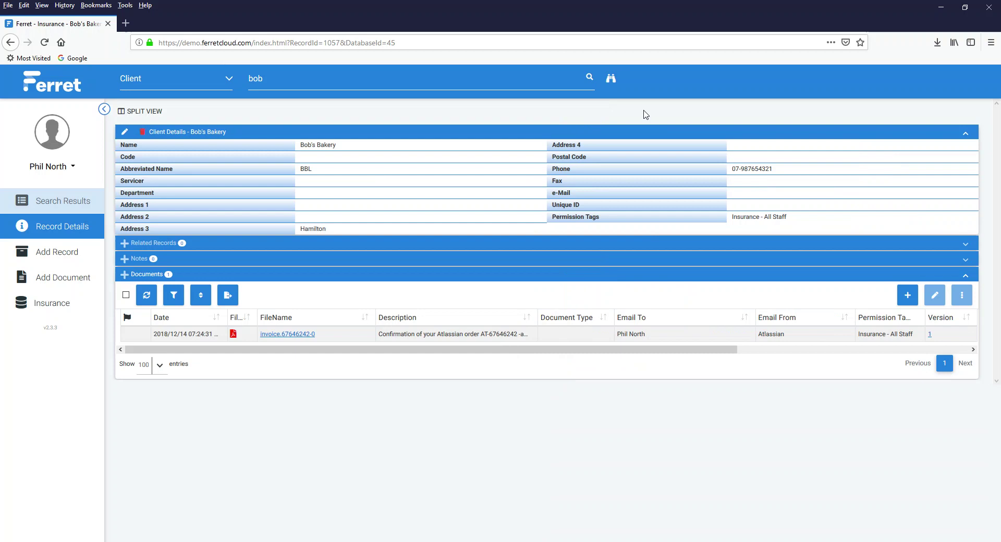
View the filed invoice.67646242-0 PDF in Foxit, close it, and return to Outlook
left_click(299, 338)
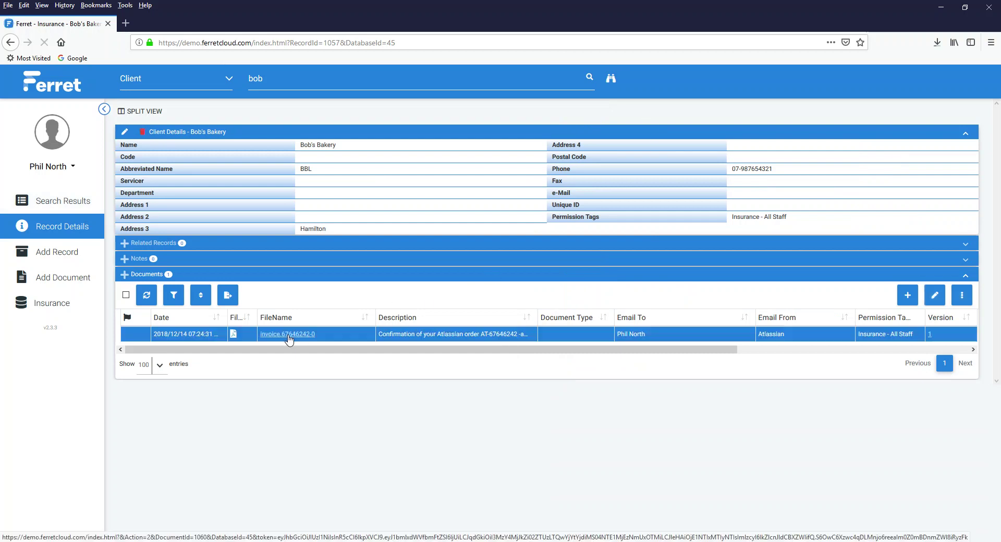
left_click(937, 42)
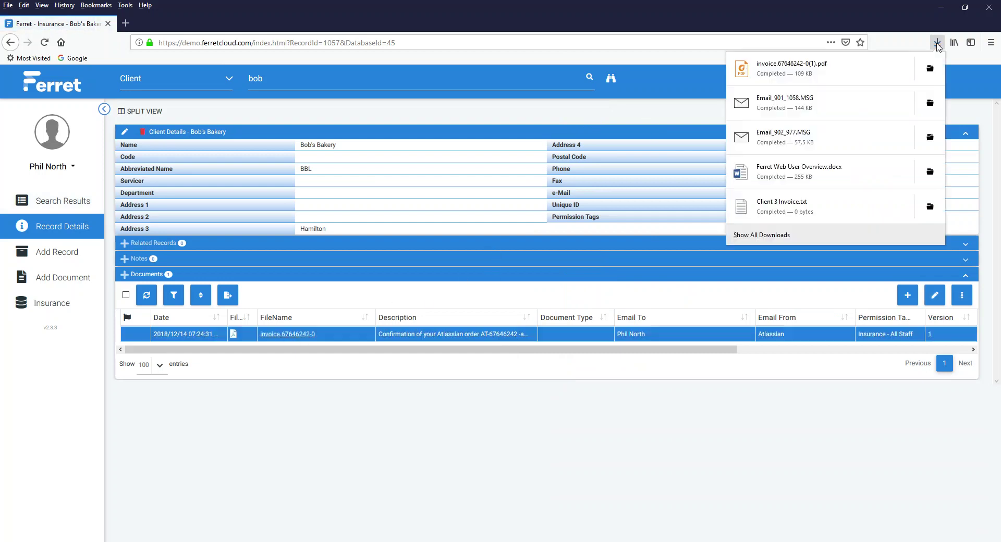
left_click(781, 69)
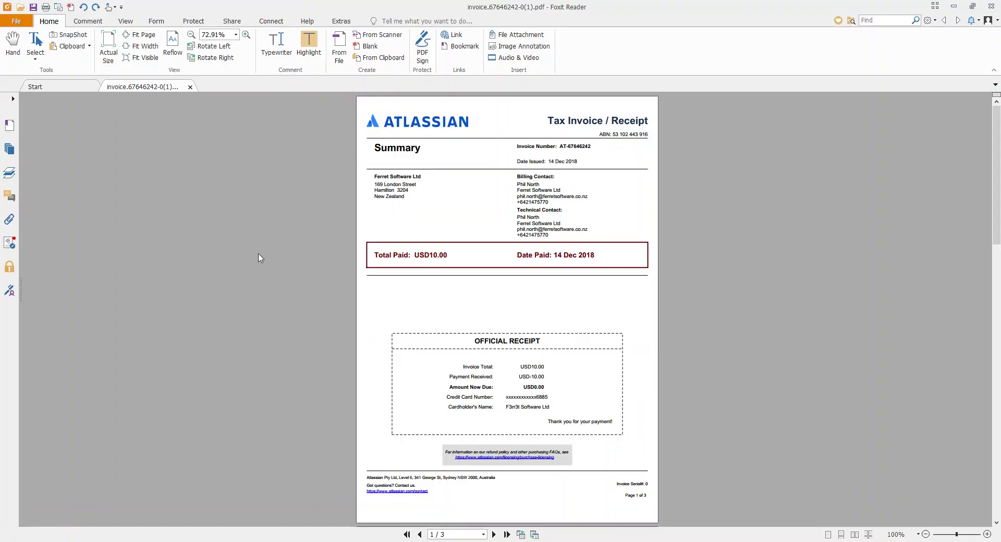
left_click(991, 6)
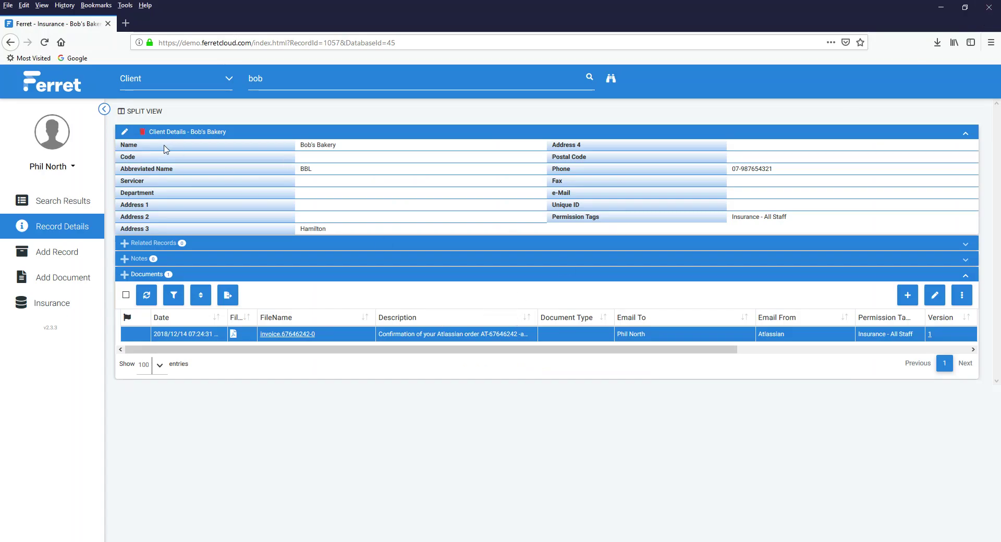
mouse_move(115, 541)
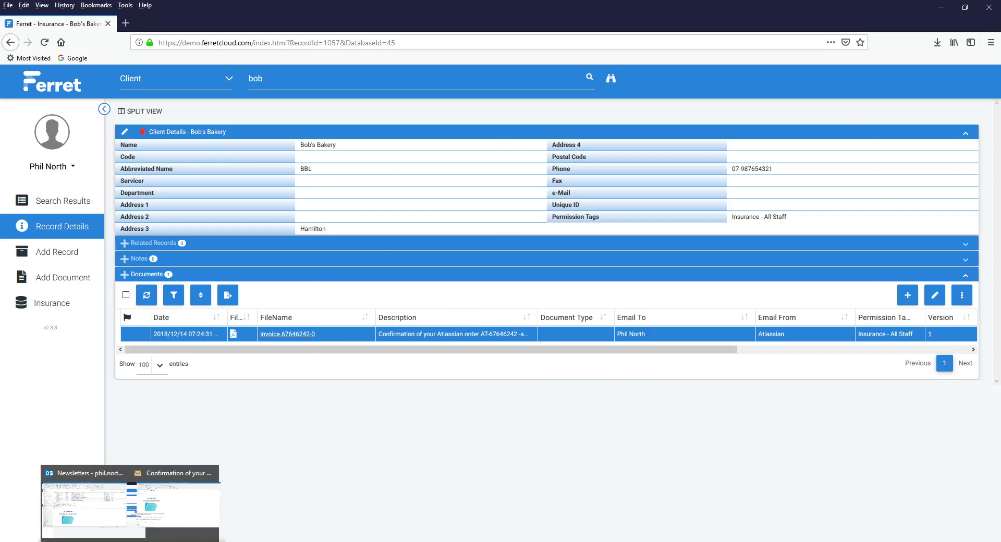
left_click(106, 521)
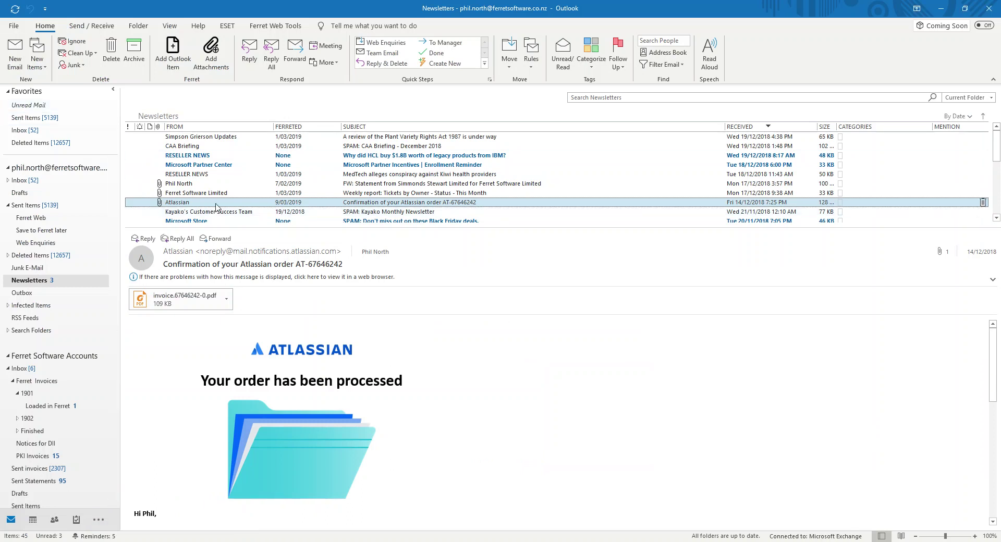
Send a new email with subject 'test' to the suggested north-ridge contact address
left_click(15, 52)
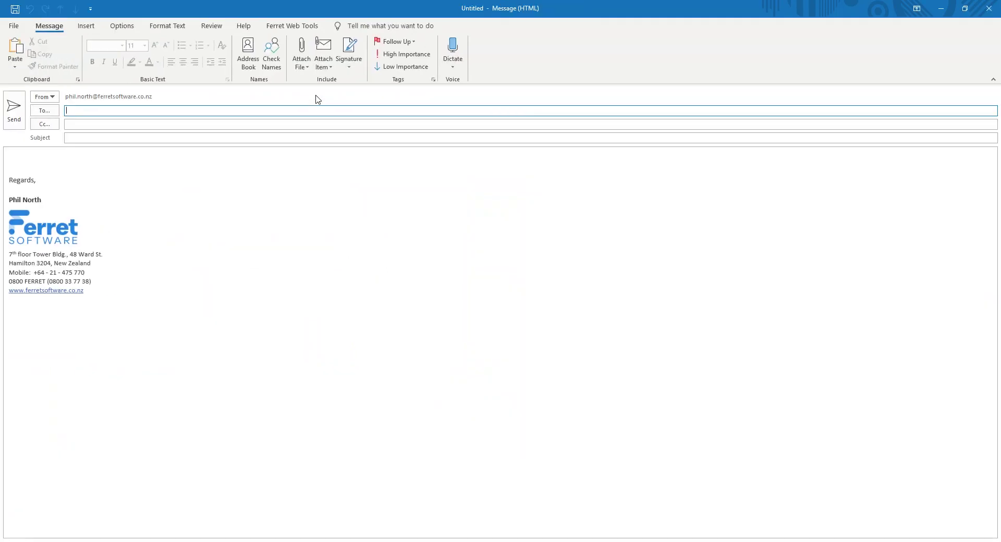
left_click(88, 110)
type("p")
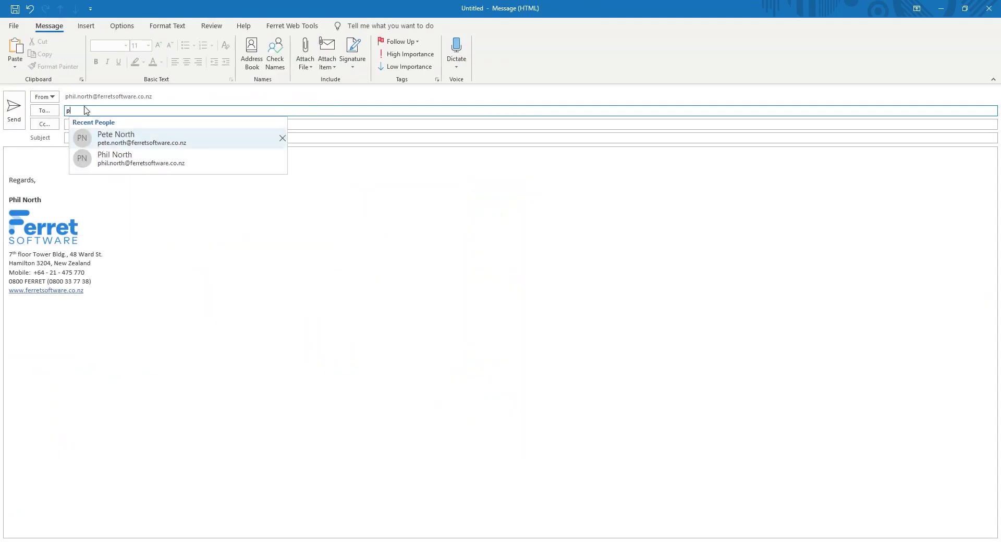
type("hil")
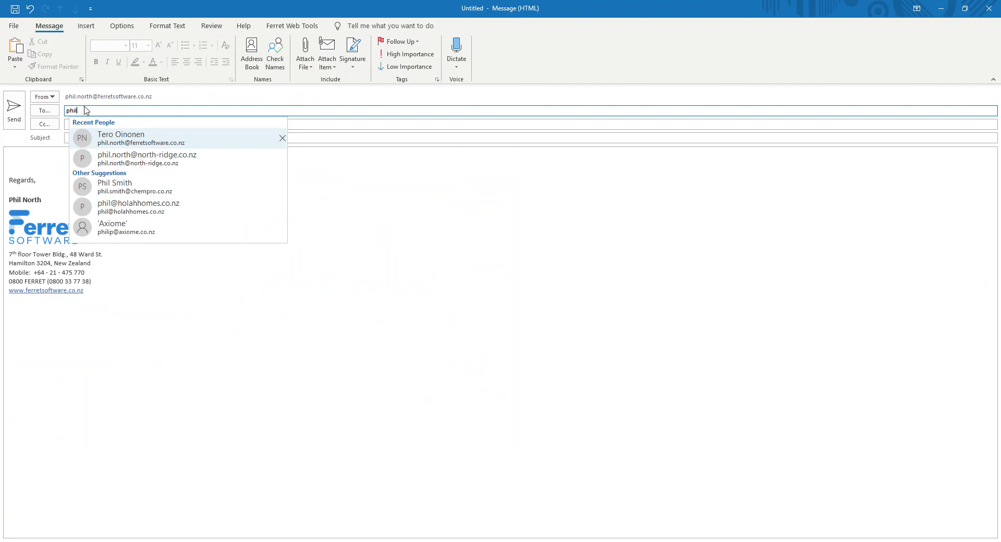
left_click(153, 162)
left_click(99, 139)
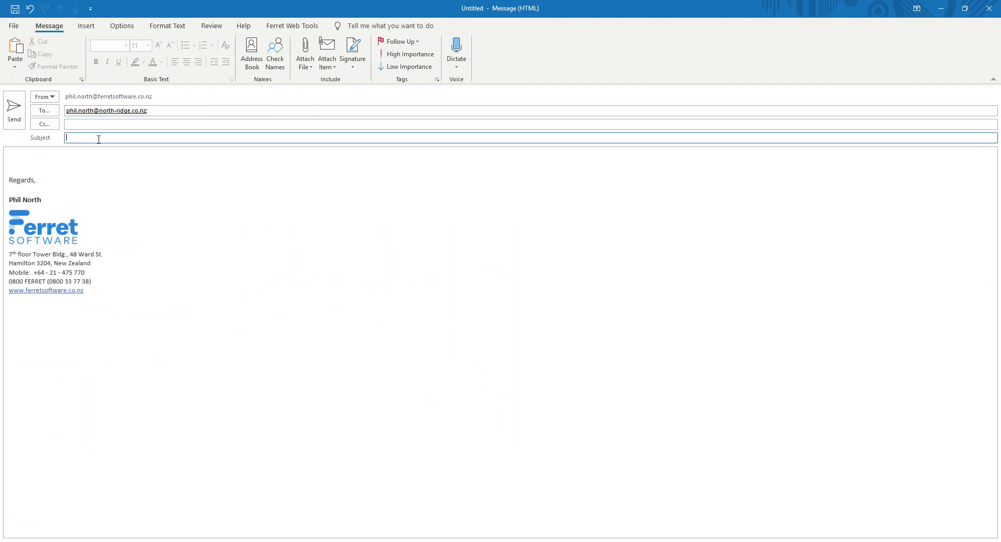
type("test")
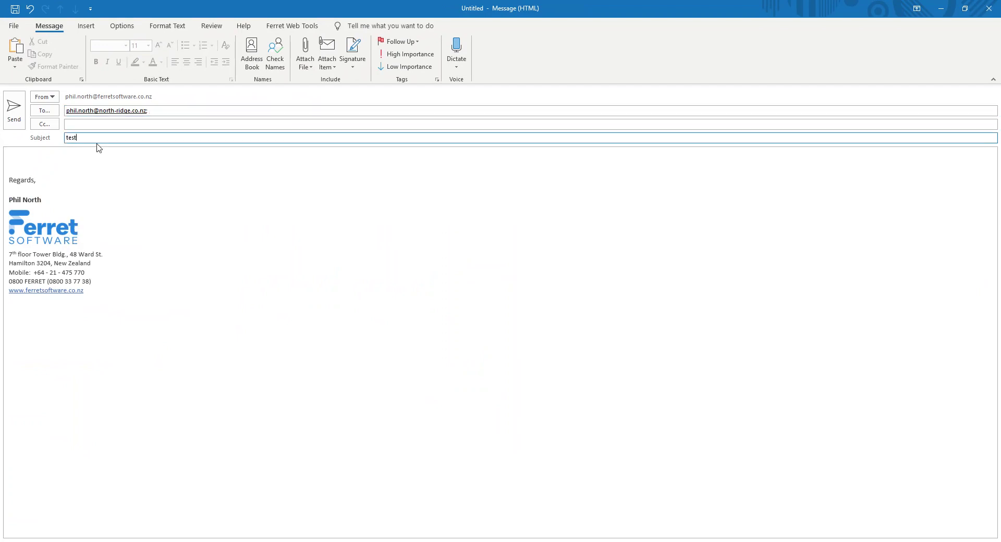
left_click(14, 109)
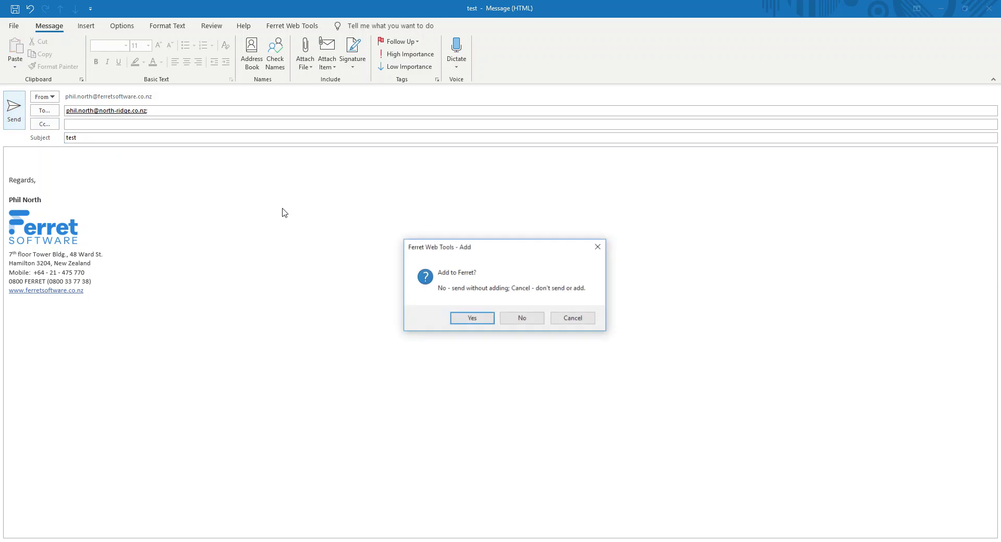
Add the 'test' email to Bob's Bakery as 'test - add more detail', then move it to Deleted Items
left_click(476, 321)
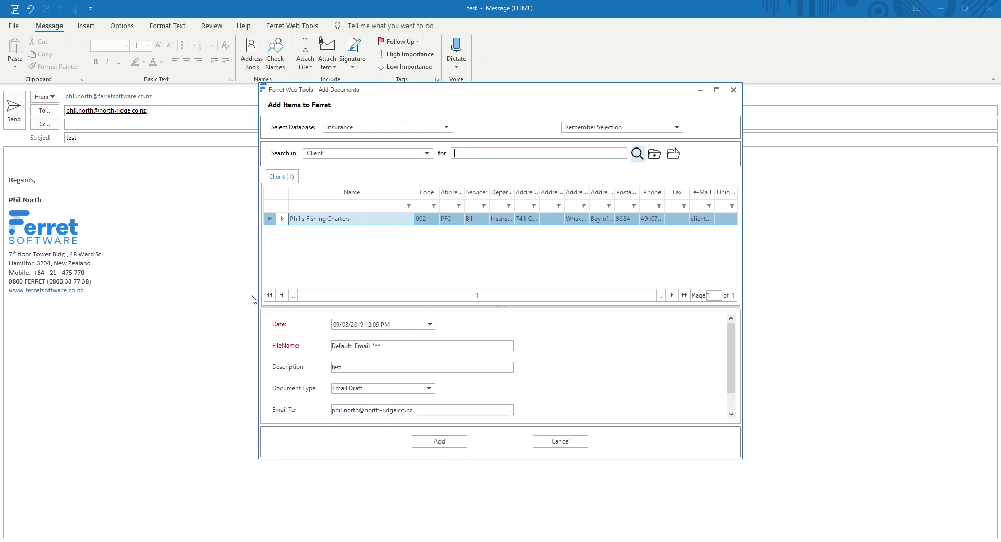
left_click(474, 157)
type("bob")
key("Return")
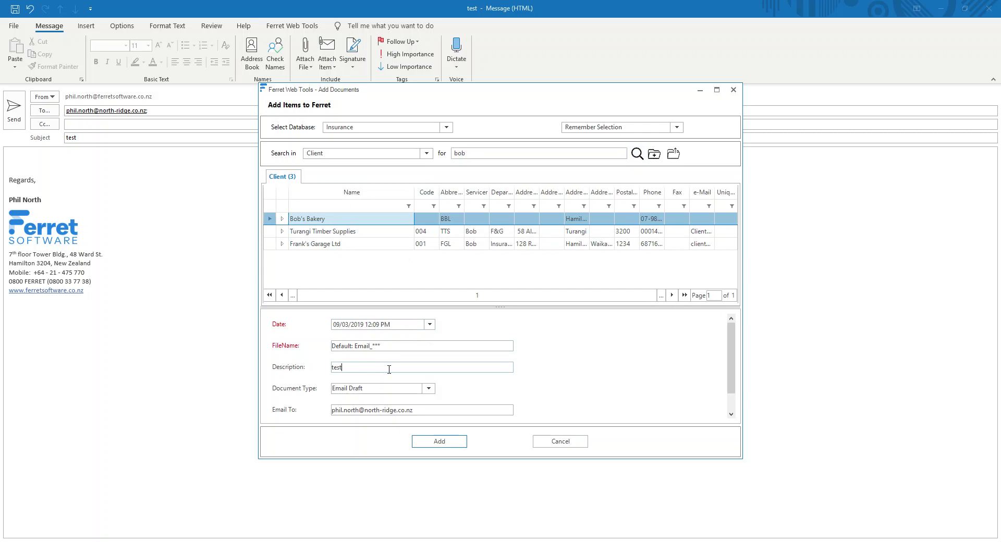
type("dd more detail")
left_click(439, 441)
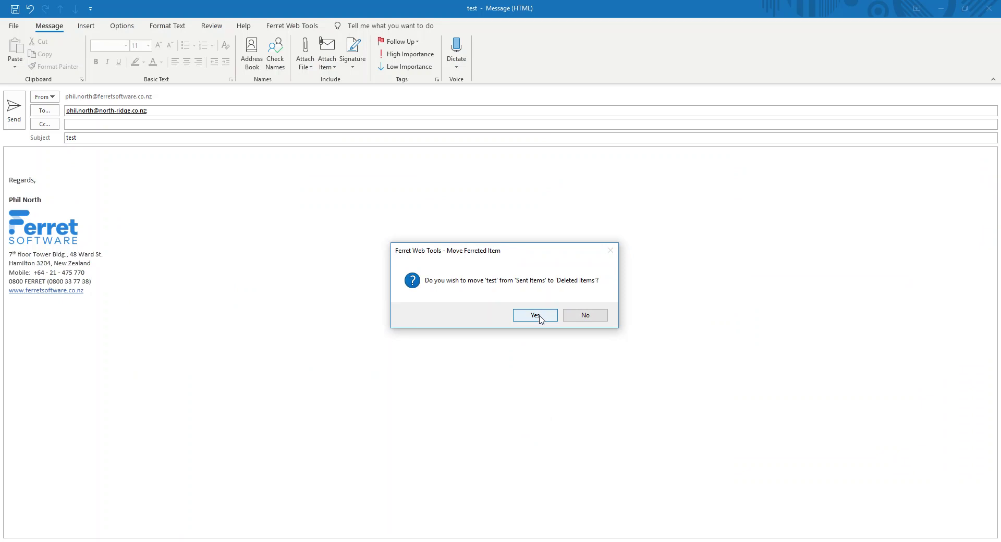
left_click(540, 317)
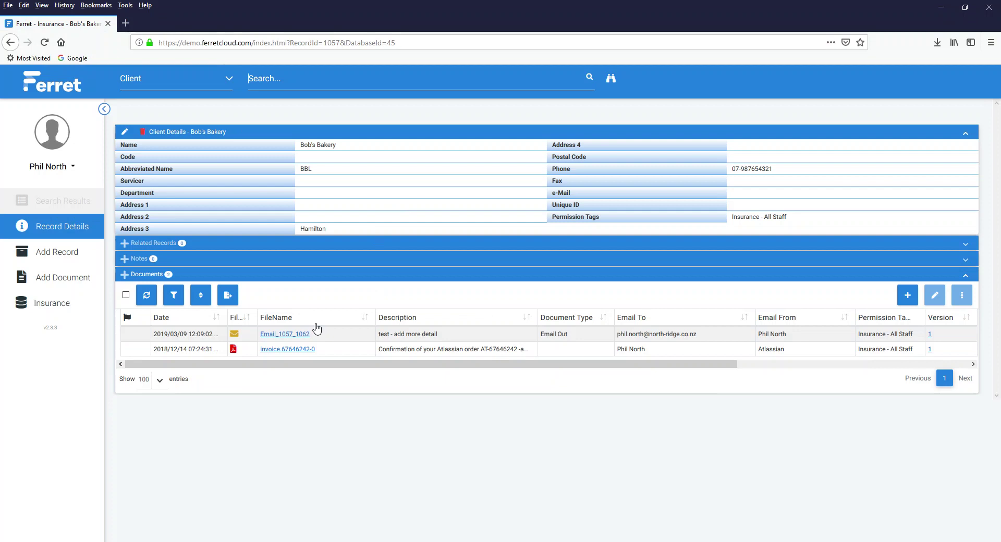
Open Email_1057_1062 from Bob's Bakery's documents, confirming it opens in Outlook
left_click(286, 340)
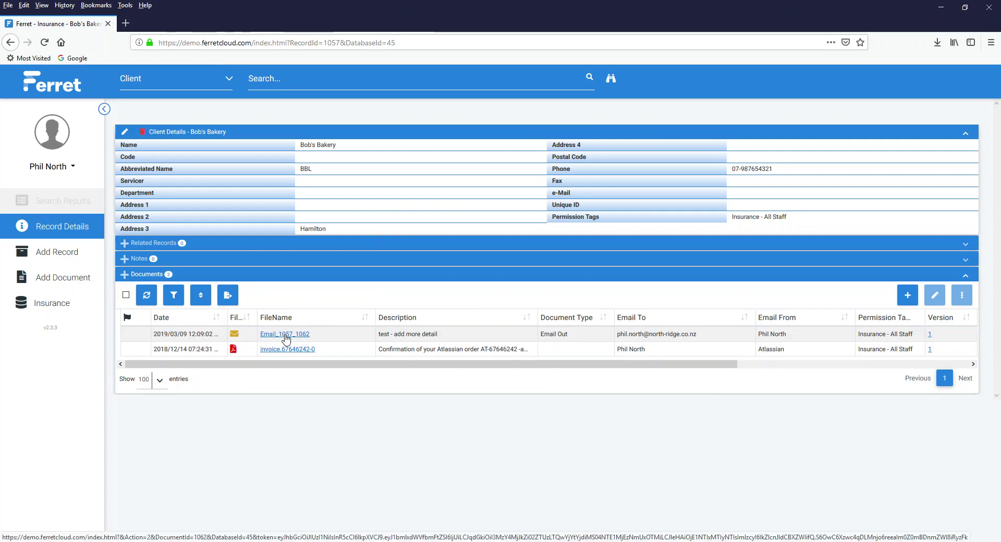
left_click(508, 399)
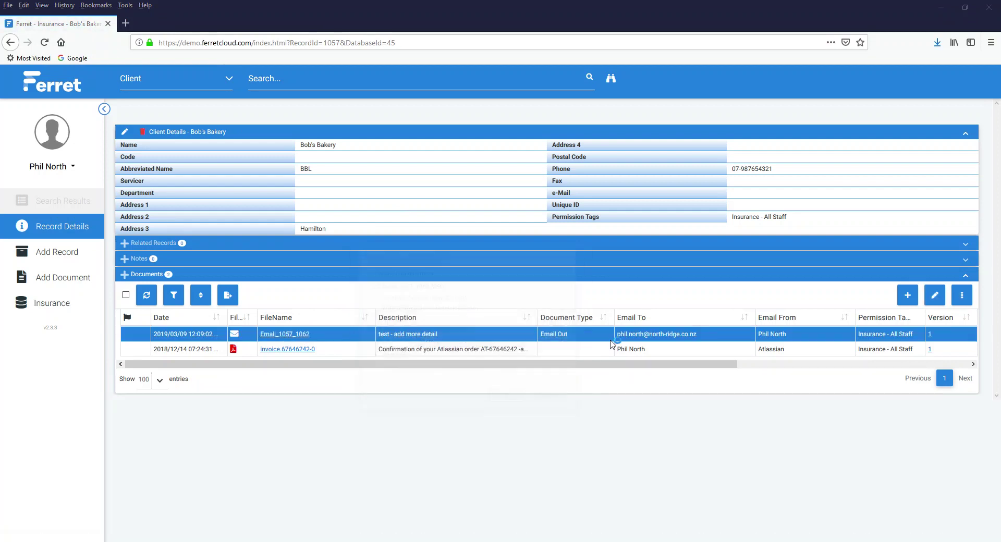